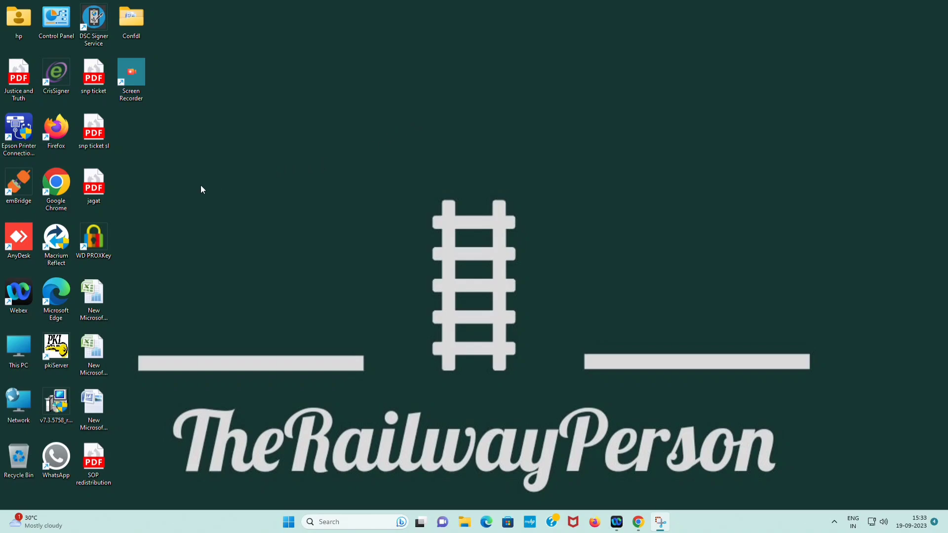
Switch to IR-HRMS in Google Chrome, maximize the window and open Leave Management
click(637, 524)
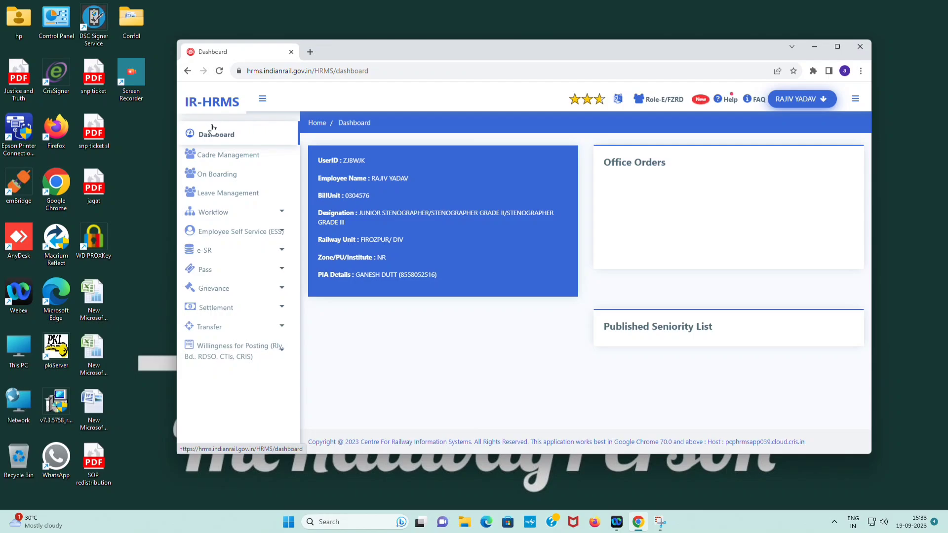
click(838, 47)
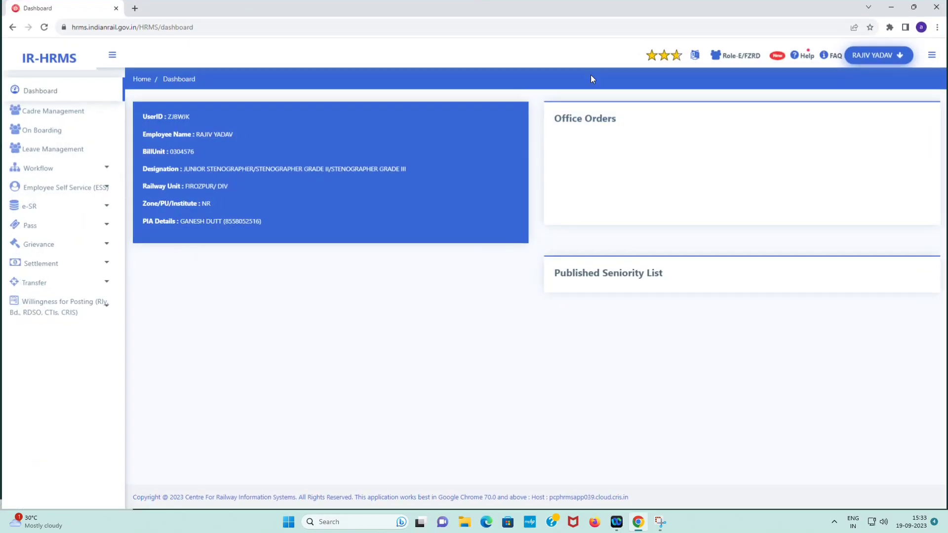
click(39, 155)
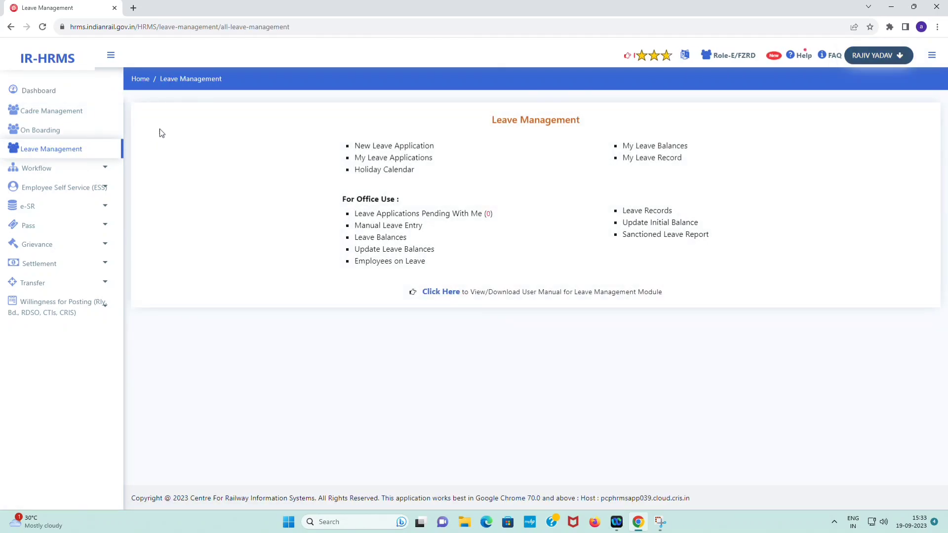
Look over the personal and office-use options in Leave Management and view My Leave Balances
drag(351, 112, 686, 145)
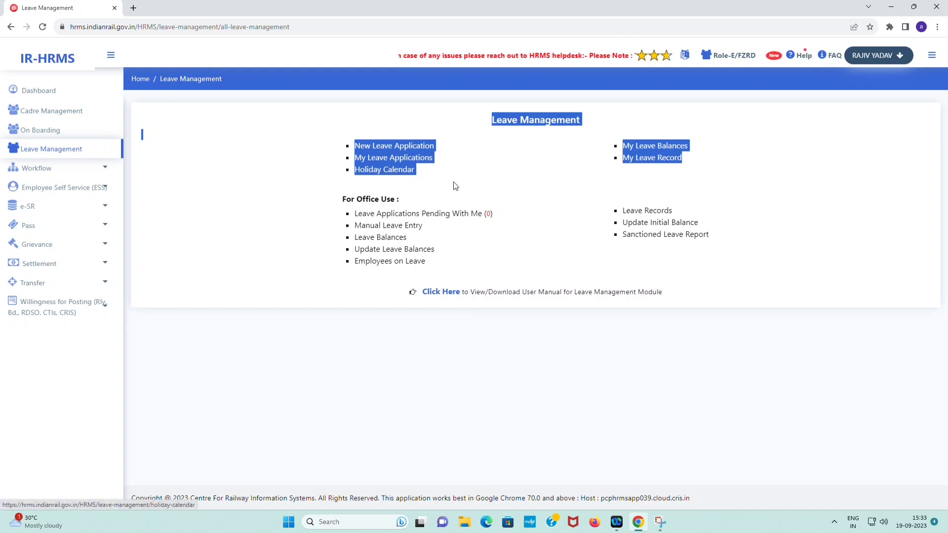
click(348, 187)
drag(332, 191, 732, 271)
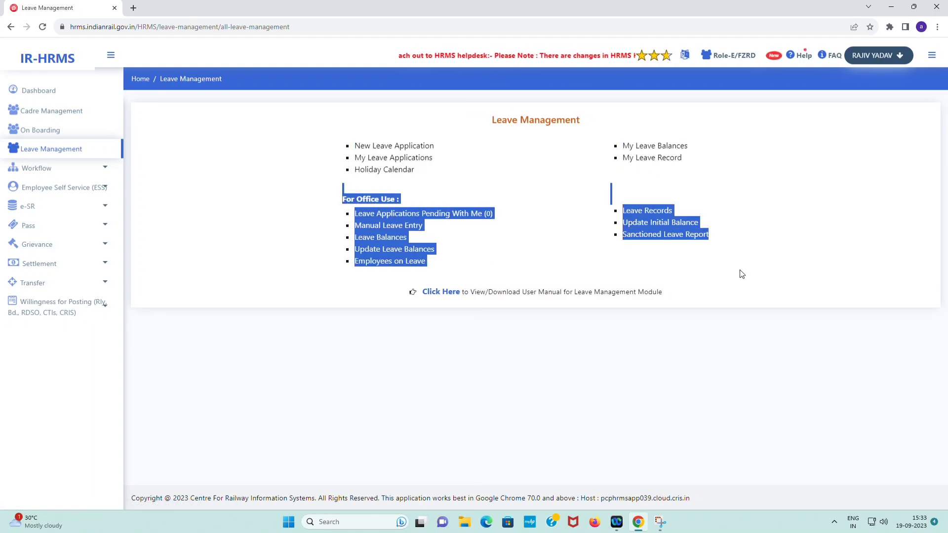
click(442, 187)
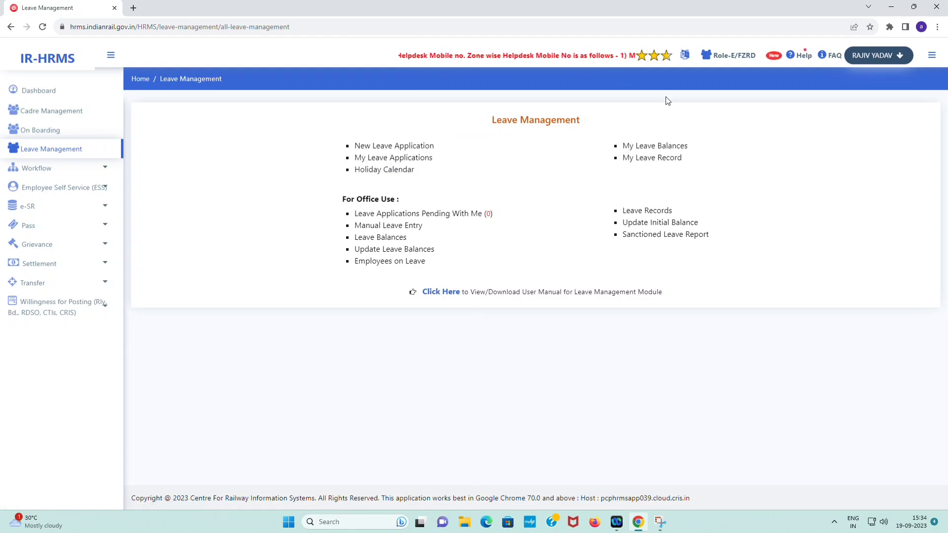
click(647, 147)
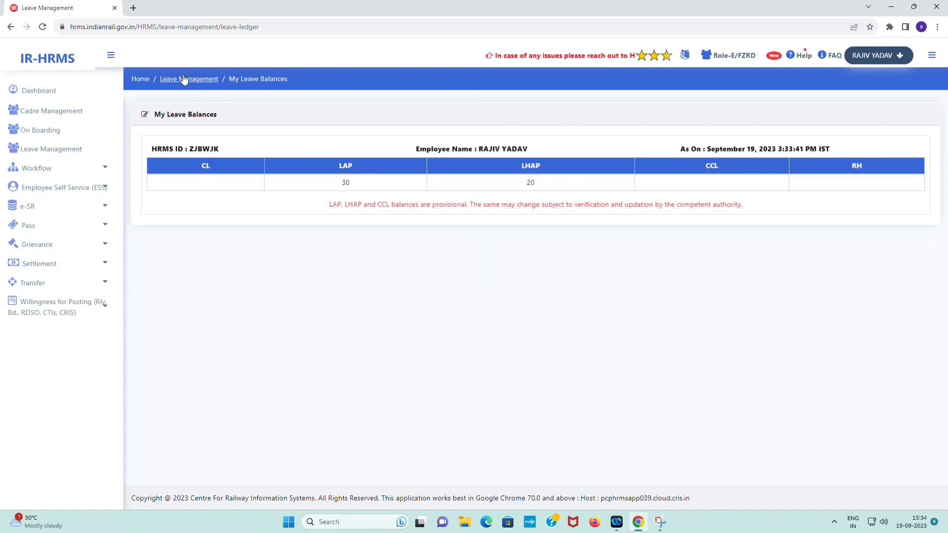
Start a new leave application from Leave Management with Leave on Average Pay (LAP) as the nature of leave
click(165, 82)
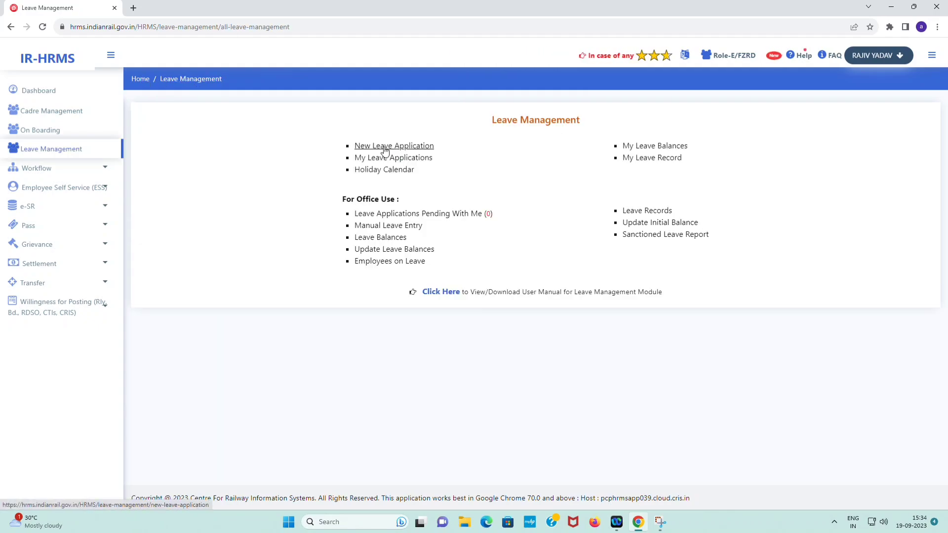
click(385, 148)
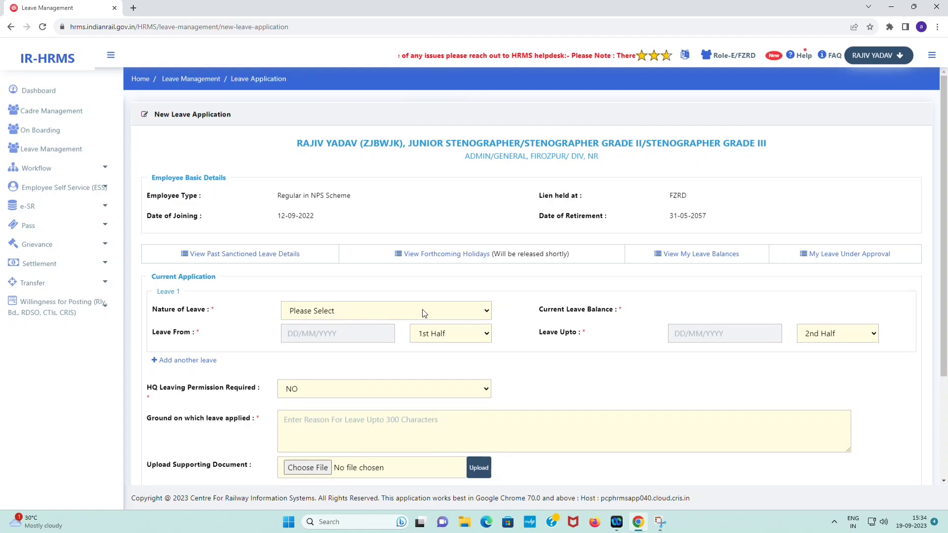
click(488, 312)
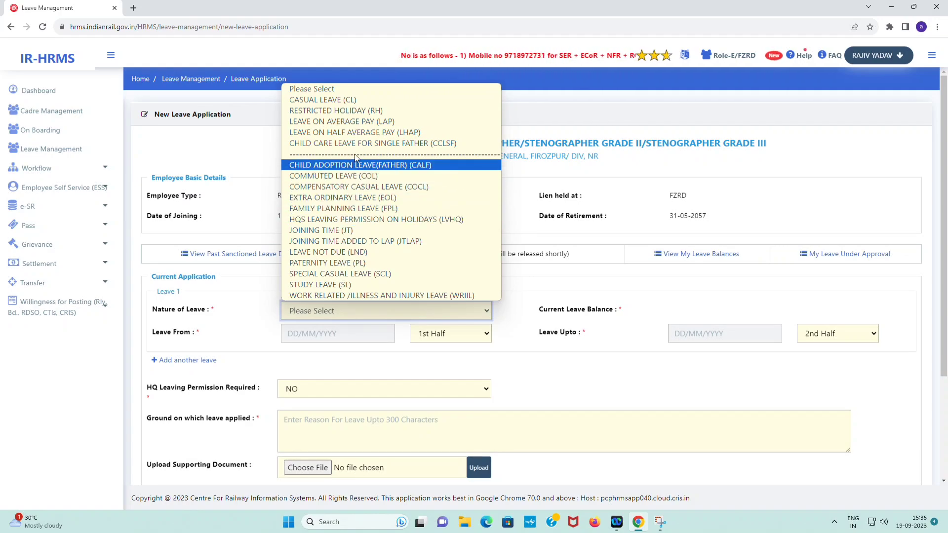
click(351, 122)
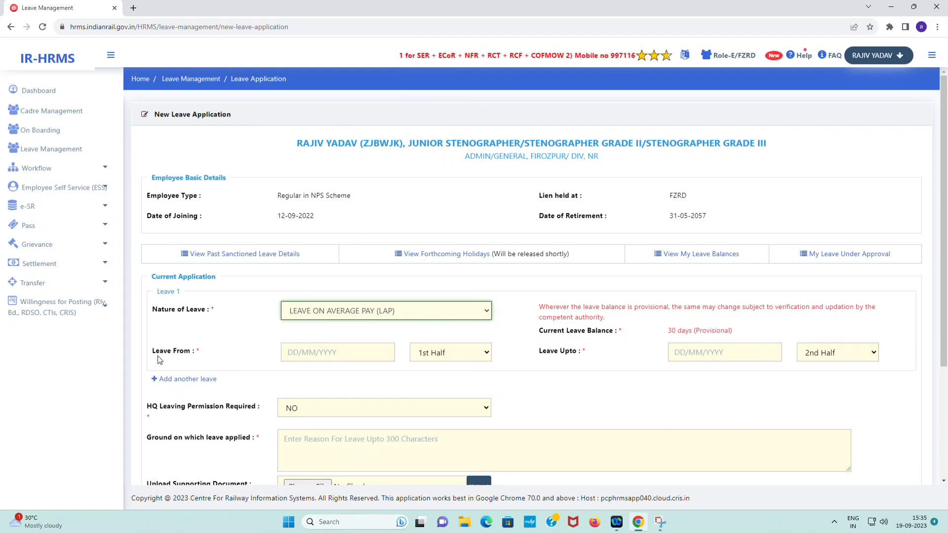
Set both the Leave From and Leave Upto dates to 22/09/2023
click(296, 354)
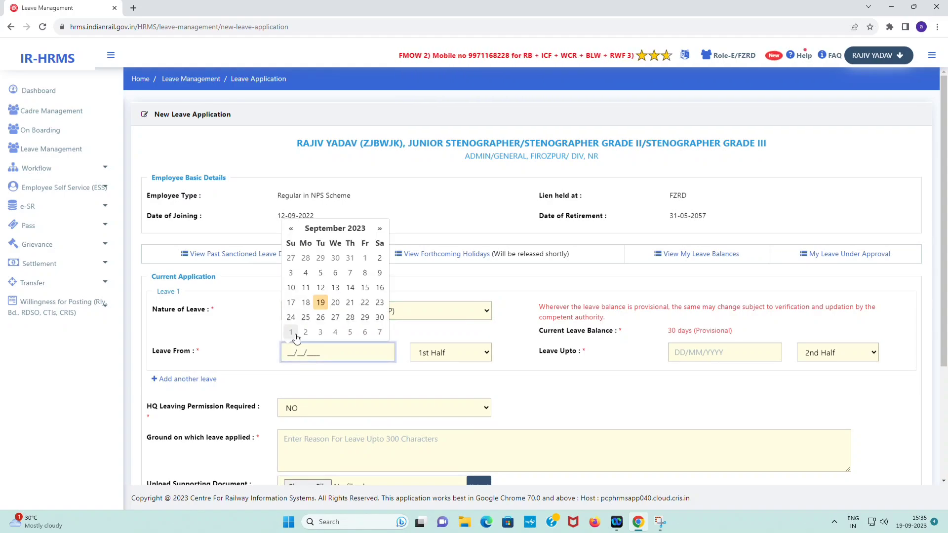
click(365, 302)
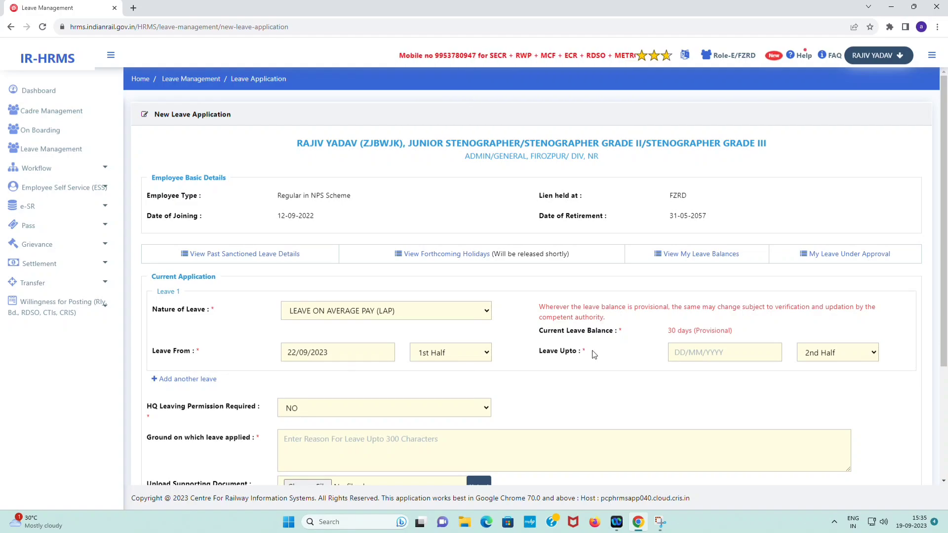
click(682, 352)
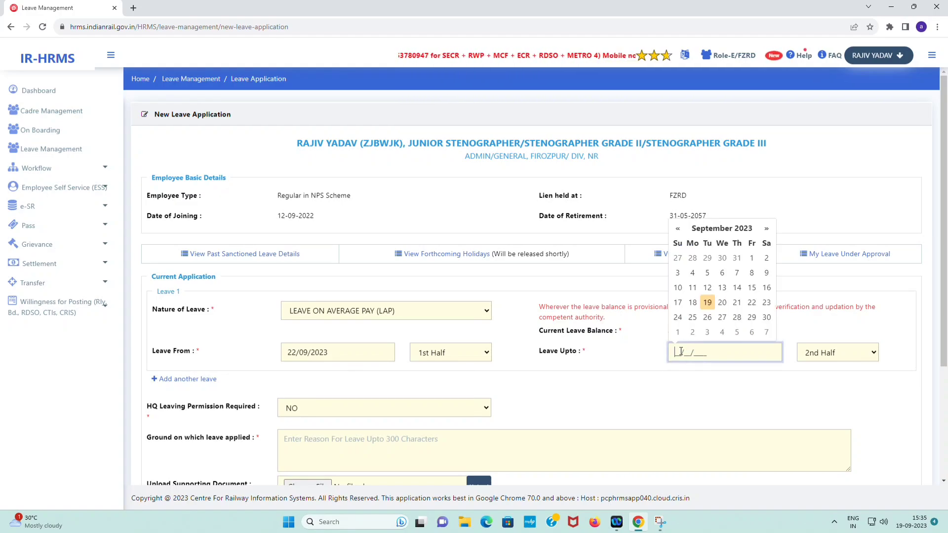
click(749, 305)
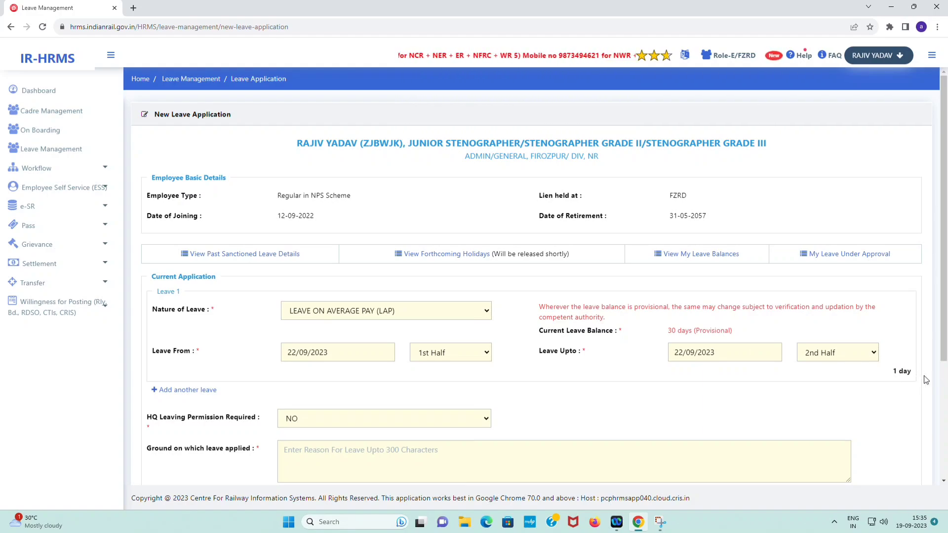
Set HQ Leaving Permission Required to YES, with NO for Going for Ex India Leave
scroll(671, 336, down, 1)
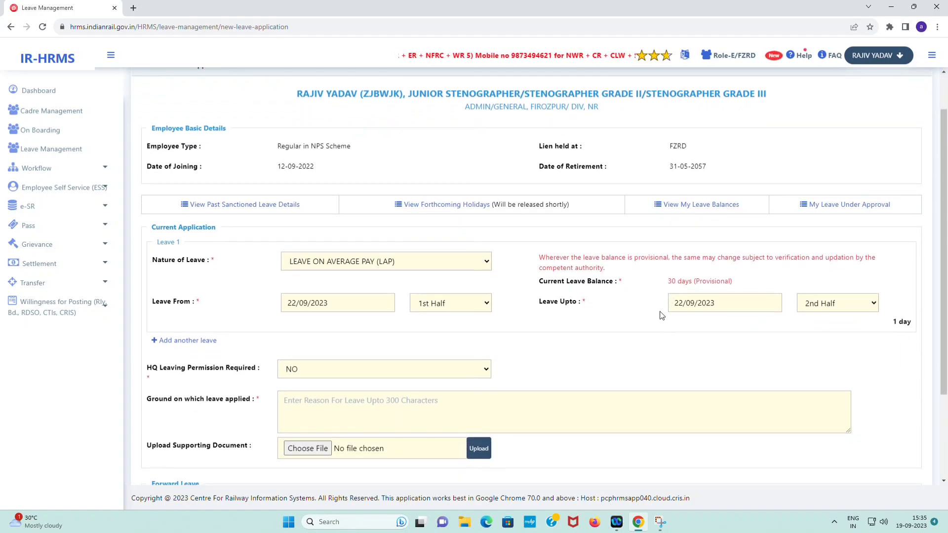
scroll(637, 311, down, 1)
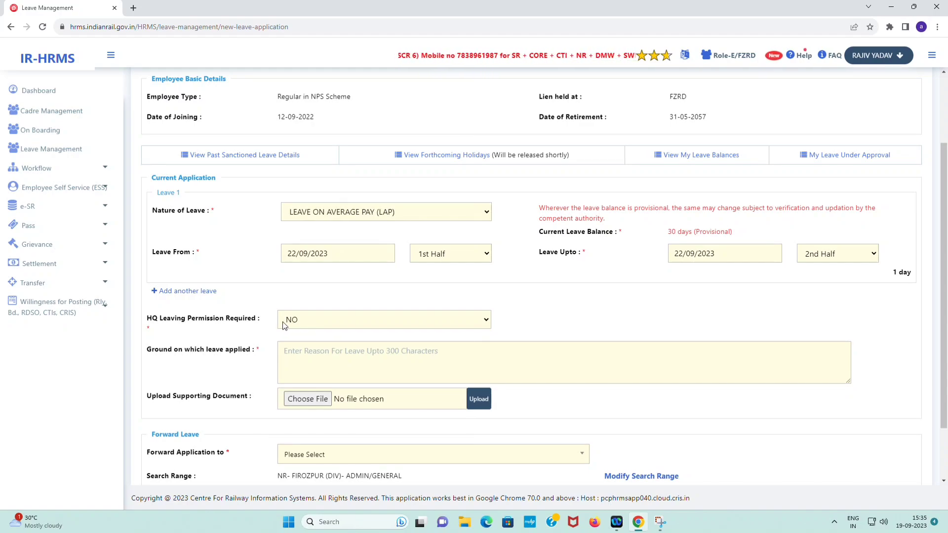
click(342, 321)
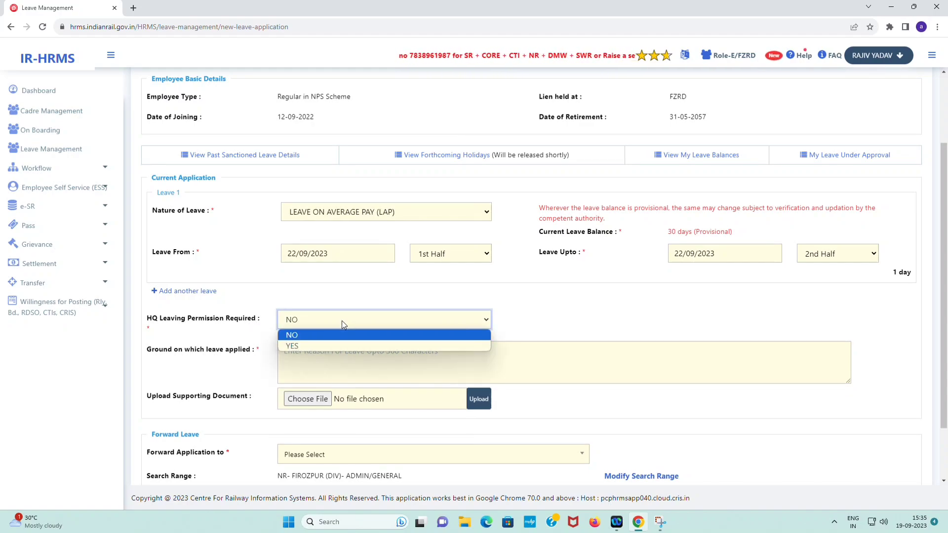
click(341, 318)
click(328, 319)
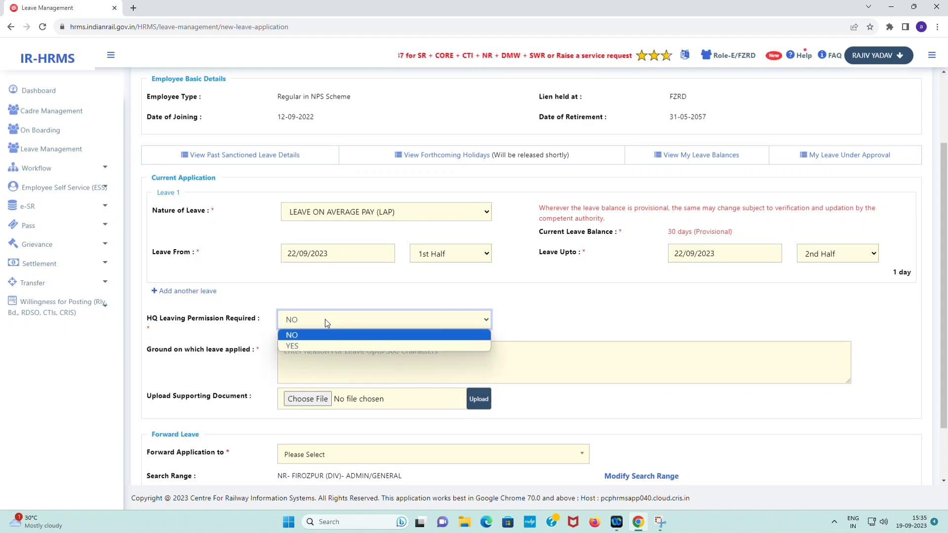
click(299, 346)
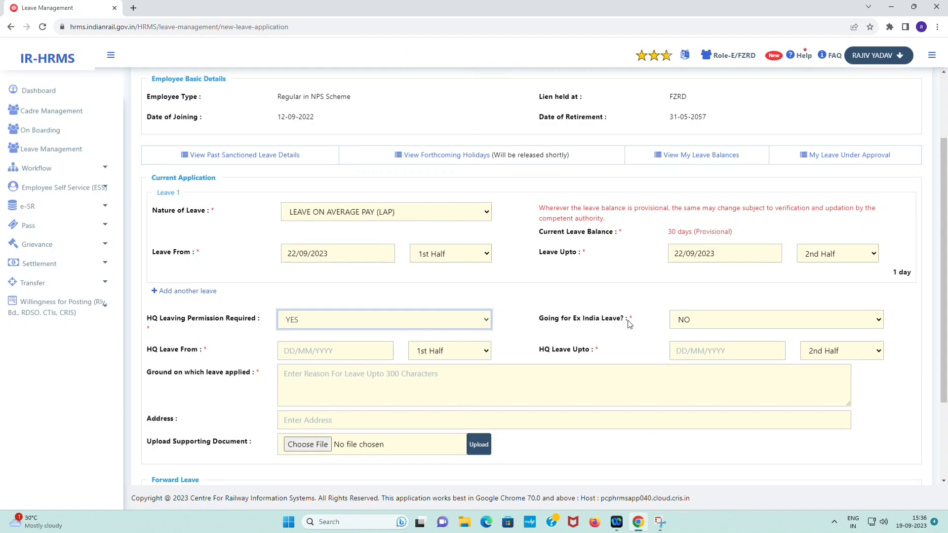
click(688, 321)
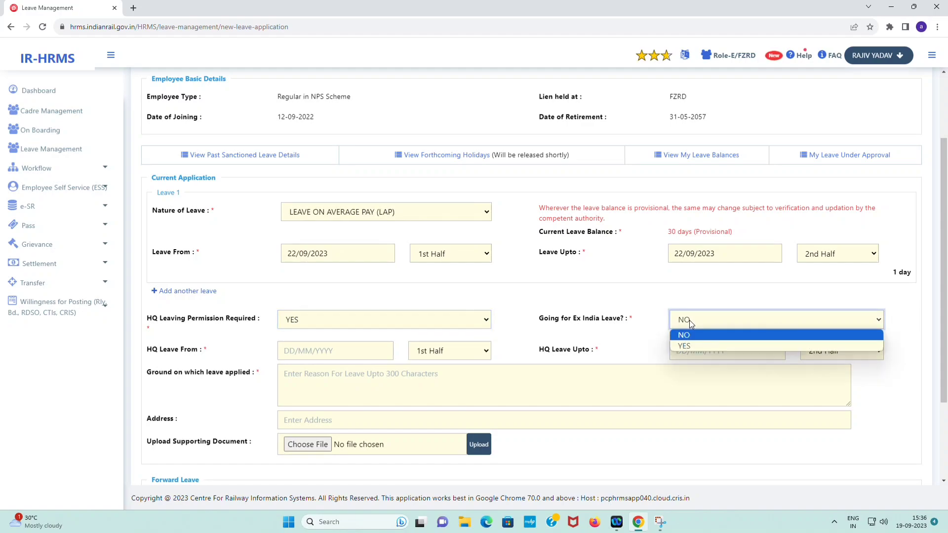
click(689, 320)
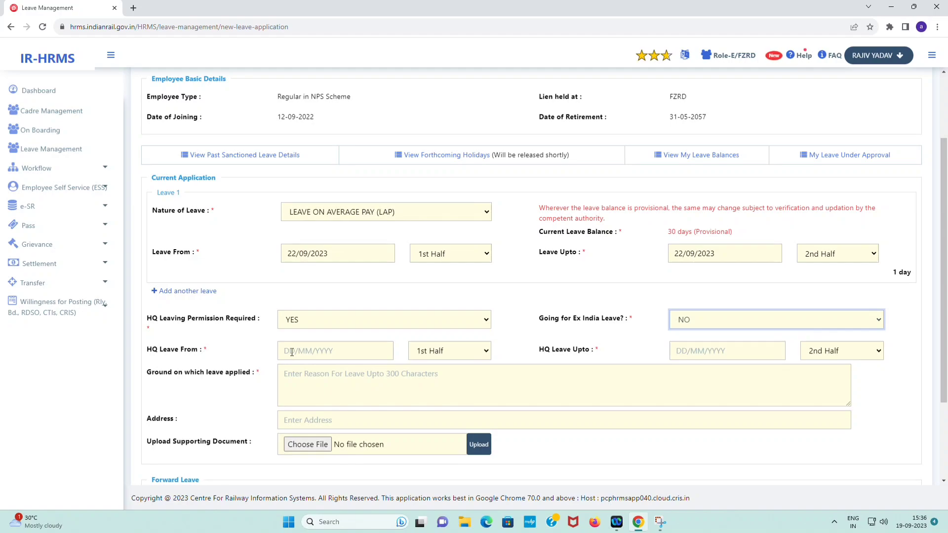
Set the HQ leave period from 22/09/2023 up to 24/09/2023
click(291, 352)
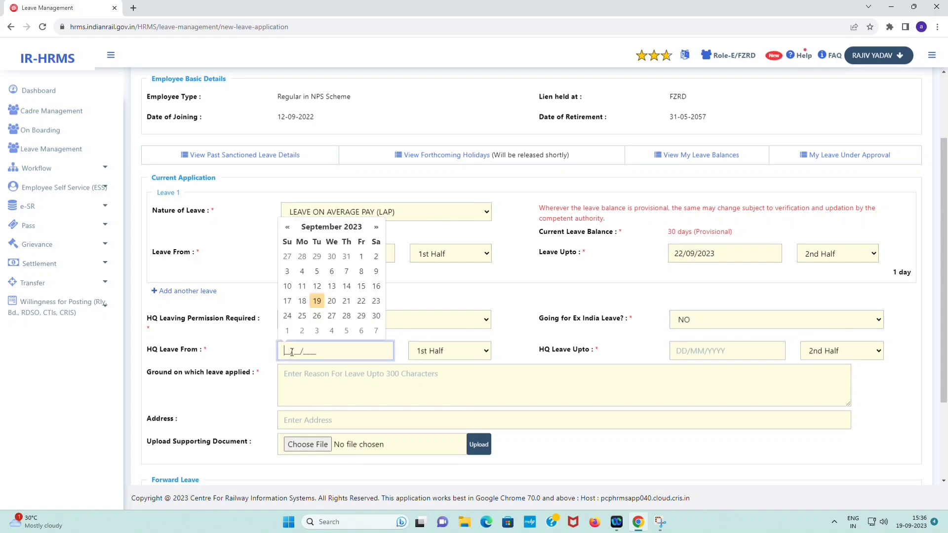
click(361, 300)
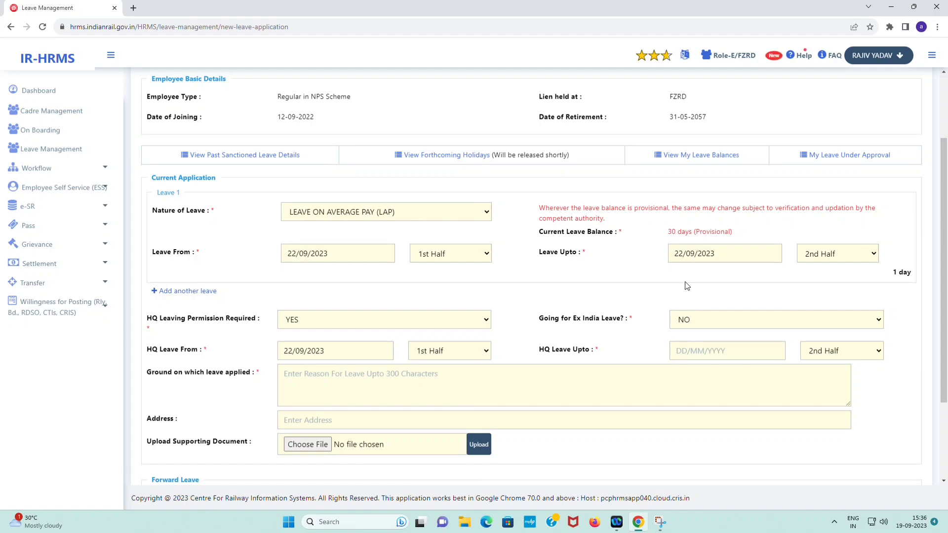
click(680, 352)
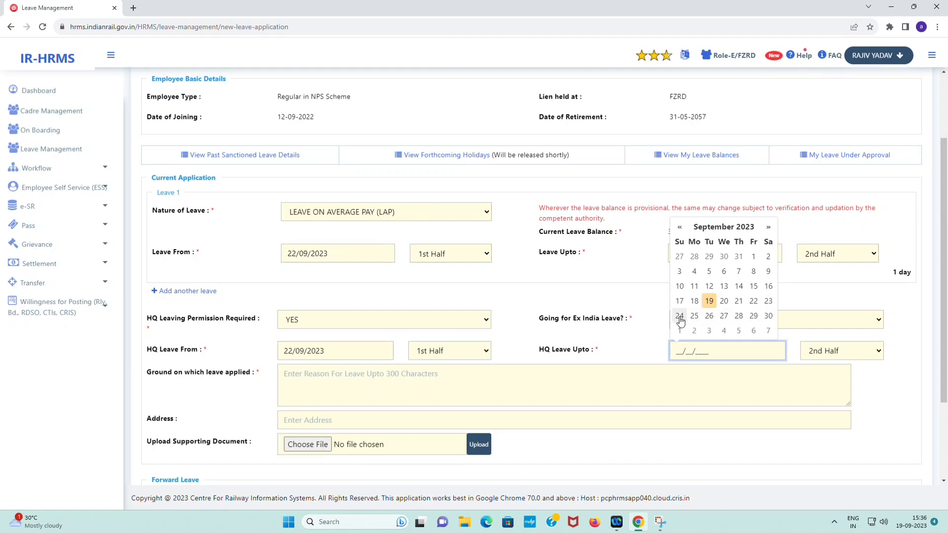
click(679, 317)
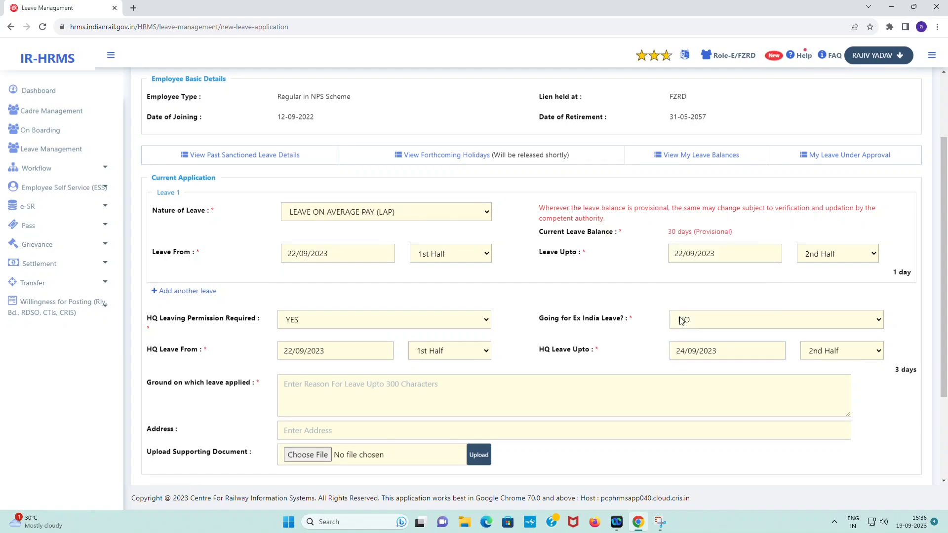
Enter "Urgent Work" as the ground for the leave and fill in the address during leave
scroll(758, 344, down, 1)
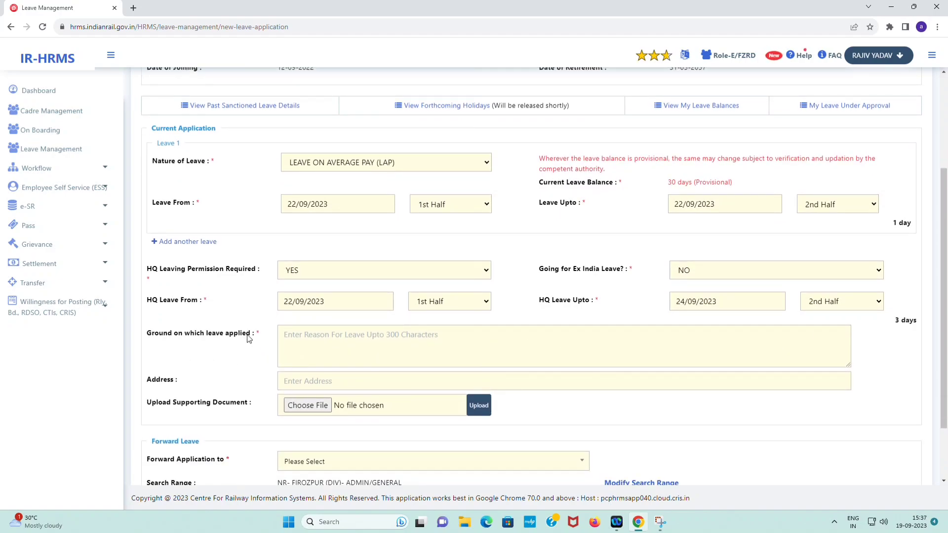
click(287, 335)
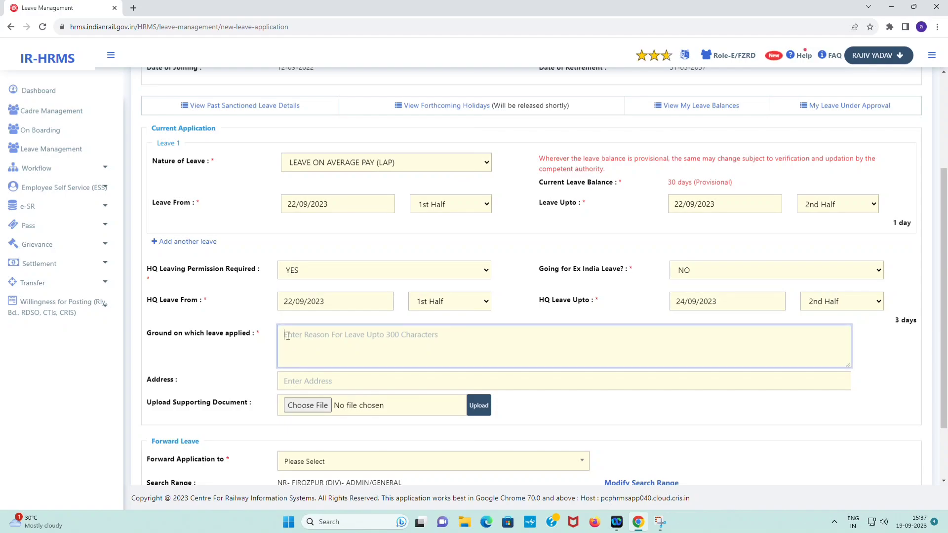
text(Urgent Work)
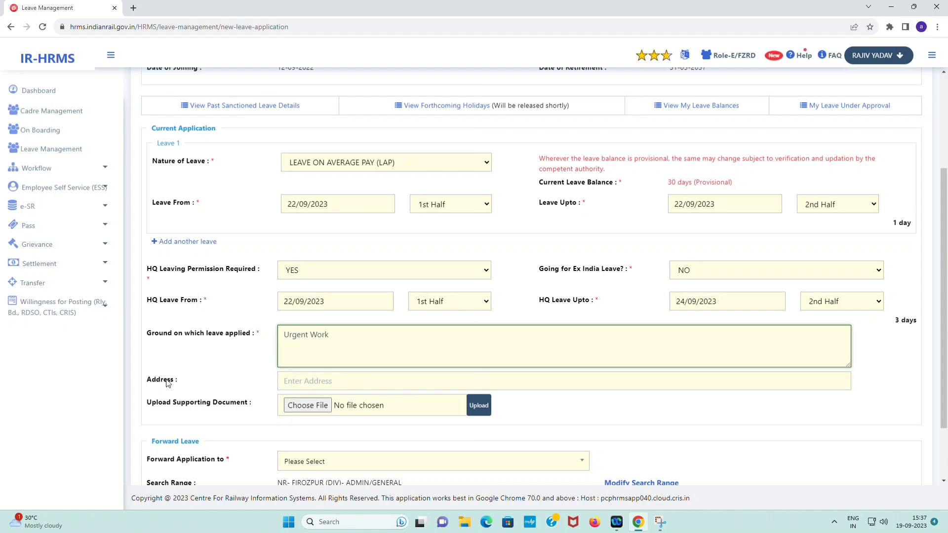
click(292, 384)
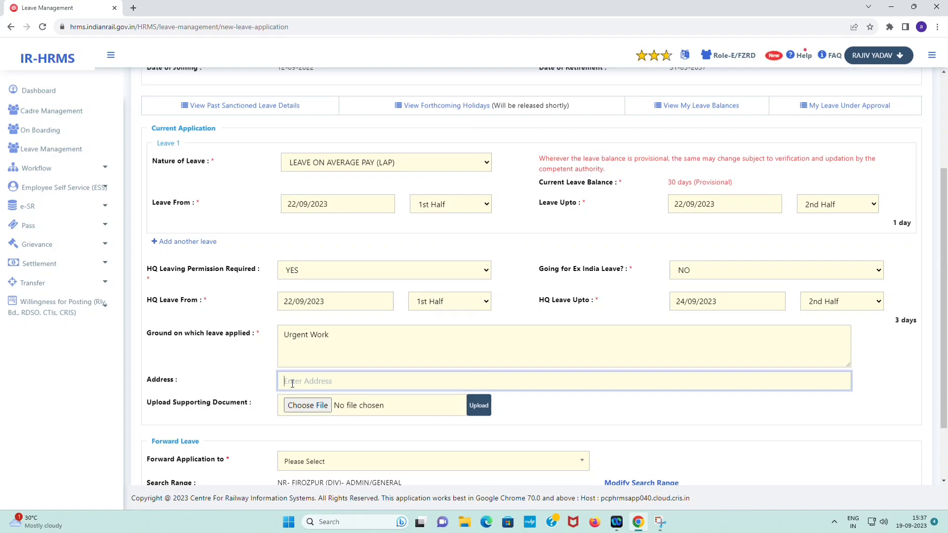
text(Alwar)
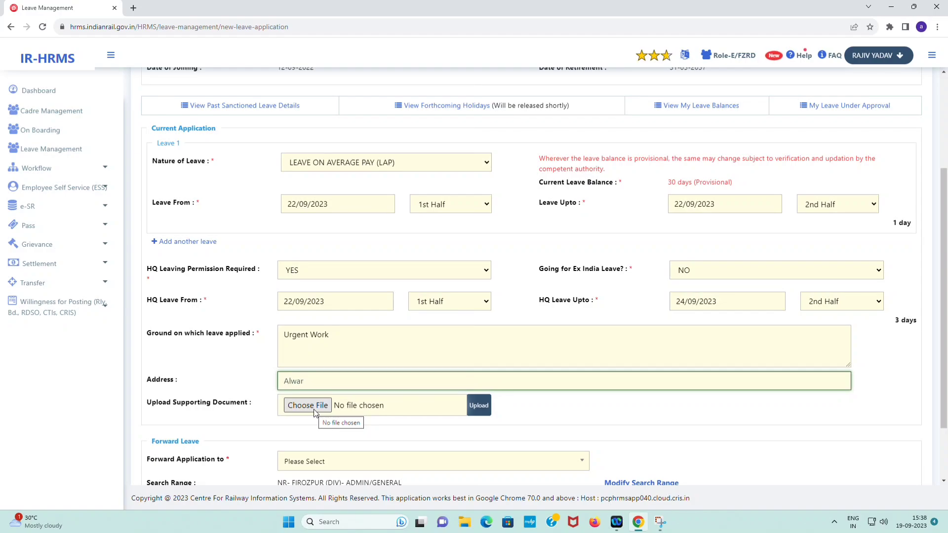
Examine the recipient search for forwarding the application and review the details filled in on the leave form
scroll(316, 414, down, 1)
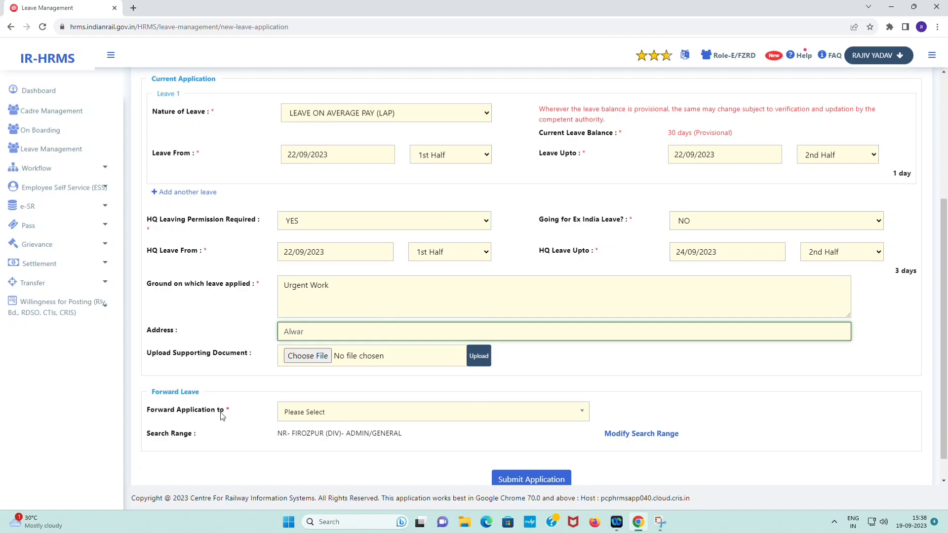
click(334, 417)
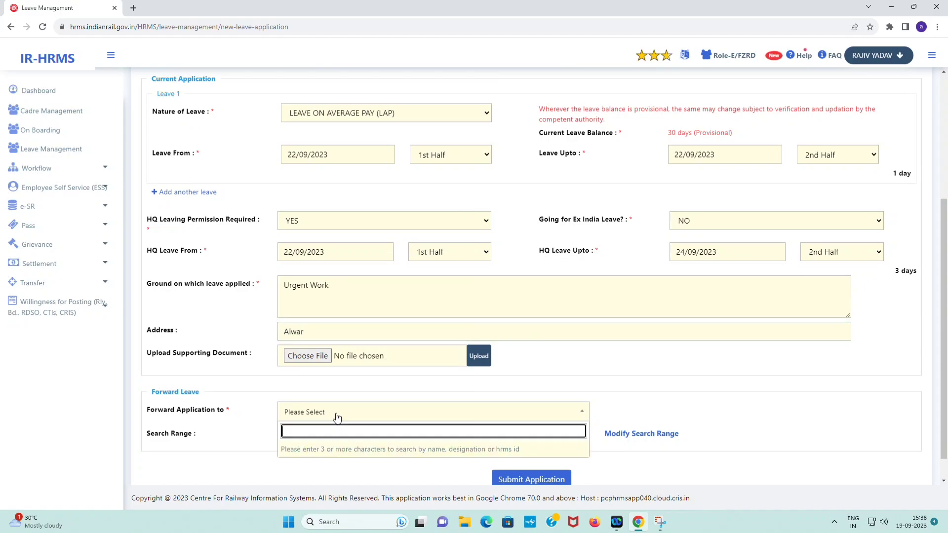
click(337, 418)
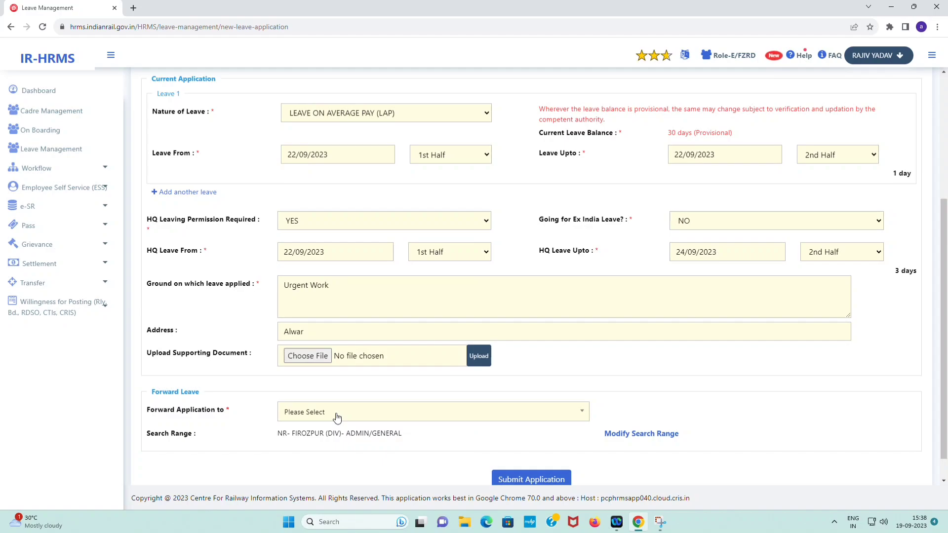
click(338, 417)
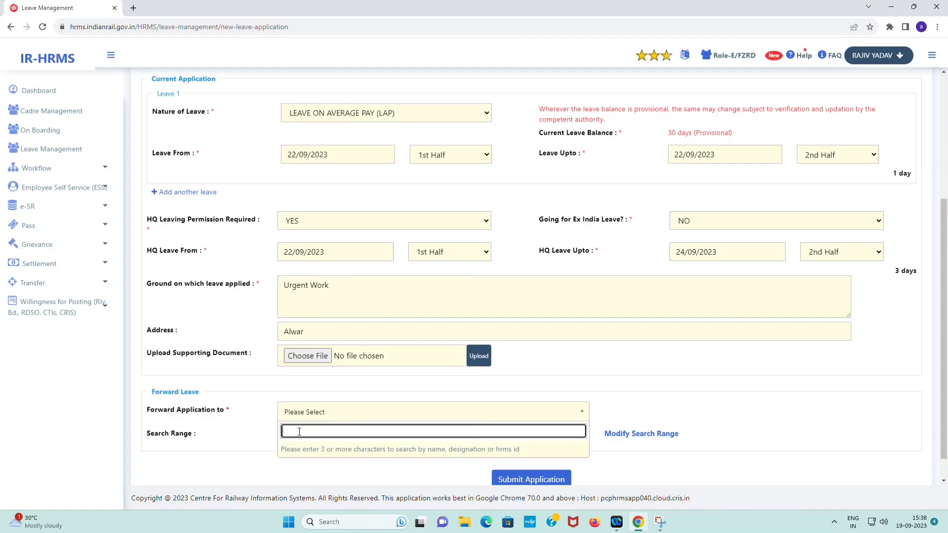
click(373, 419)
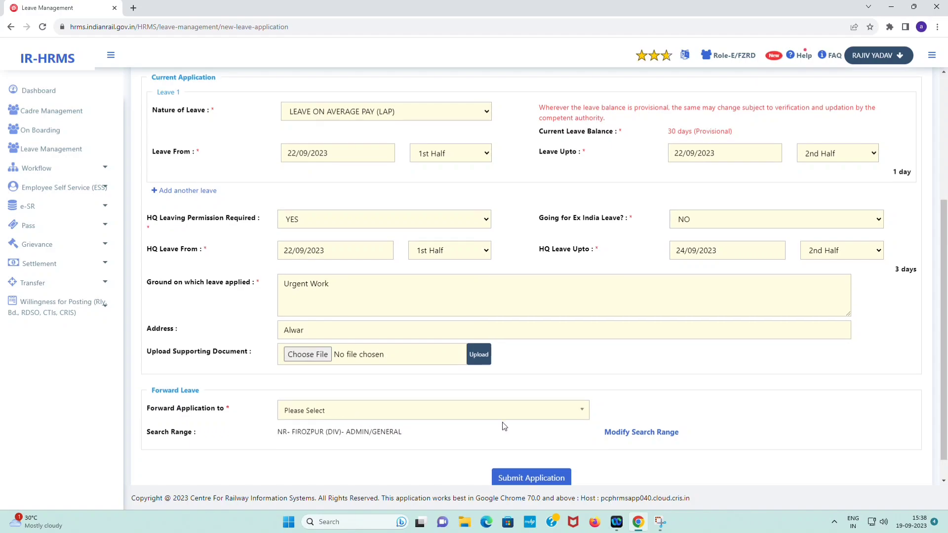
scroll(499, 427, down, 1)
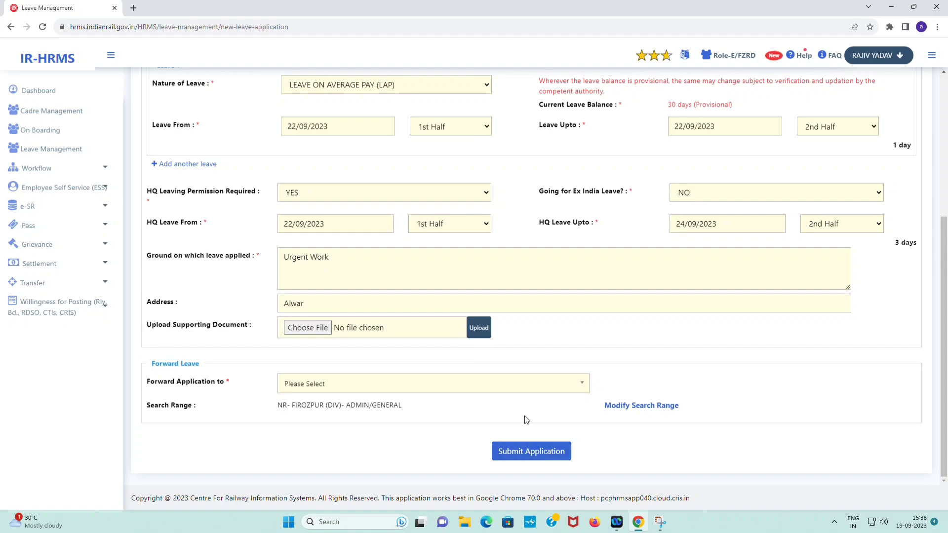
scroll(523, 412, up, 3)
scroll(523, 416, down, 3)
scroll(592, 375, up, 2)
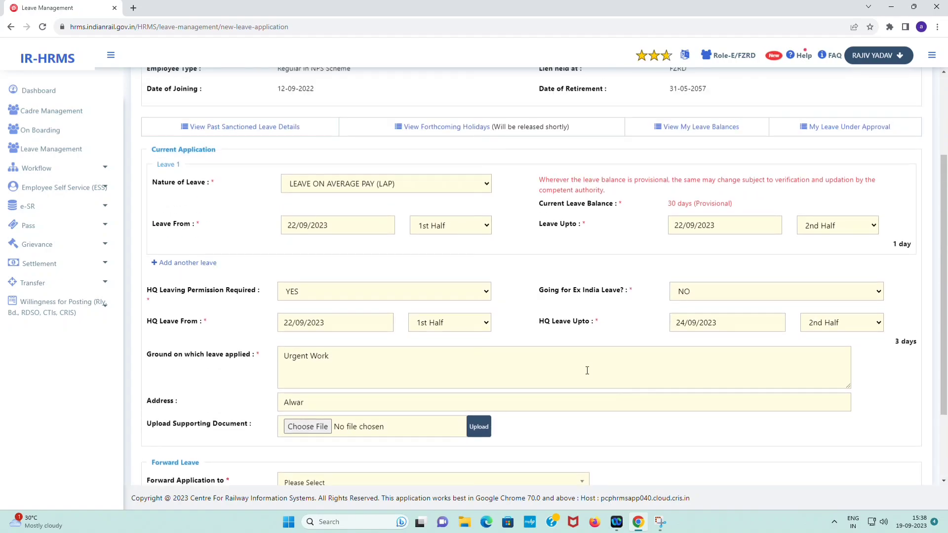